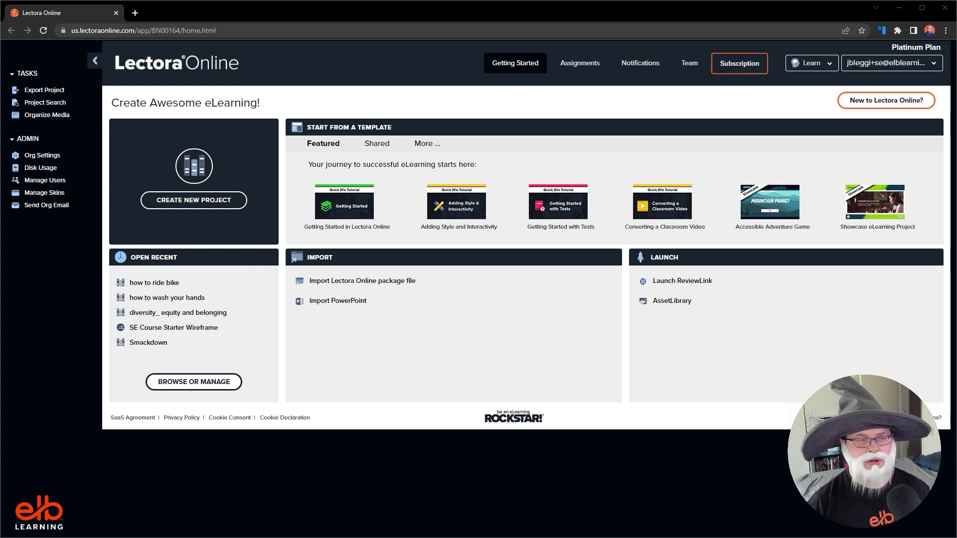
Start a new project and choose the AI Course Wizard to generate it.
{"action": "left_click", "coordinate": [201, 204]}
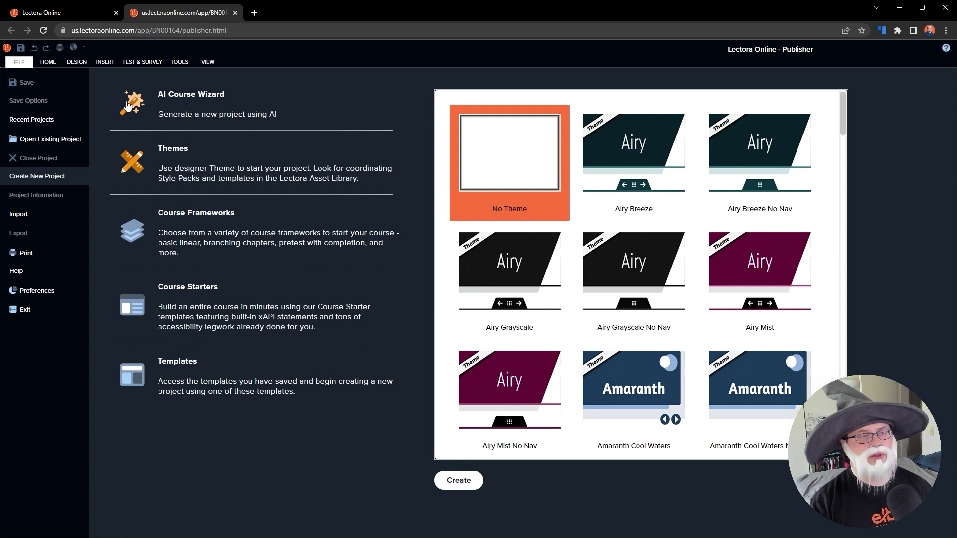
{"action": "left_click", "coordinate": [128, 105]}
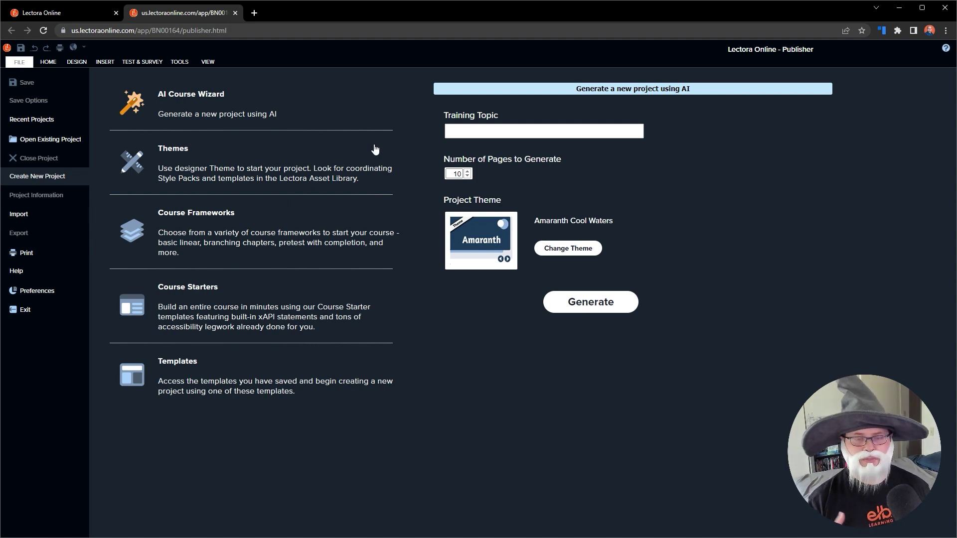
Enter 'how to train dragons' as the training topic.
{"action": "left_click", "coordinate": [506, 128]}
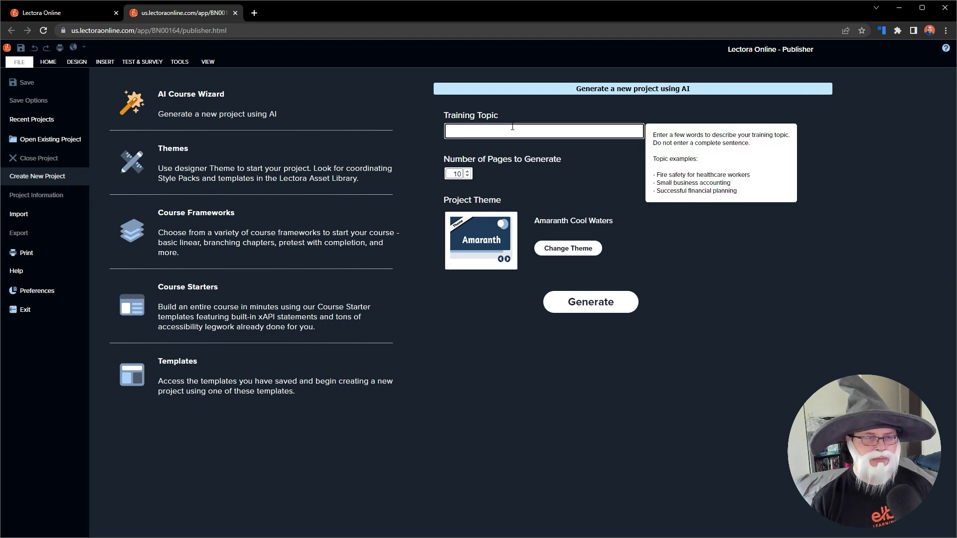
{"action": "type", "text": "h"}
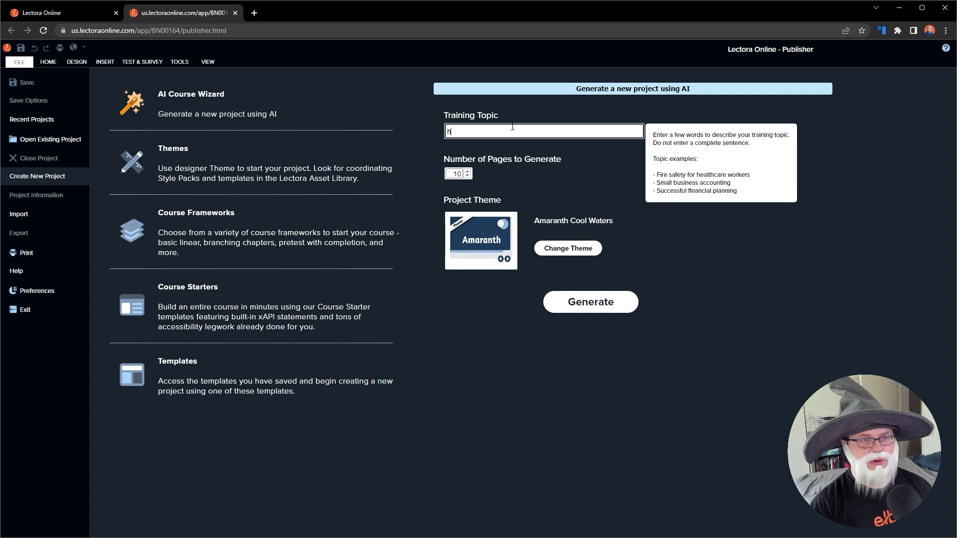
{"action": "type", "text": "ow to tra"}
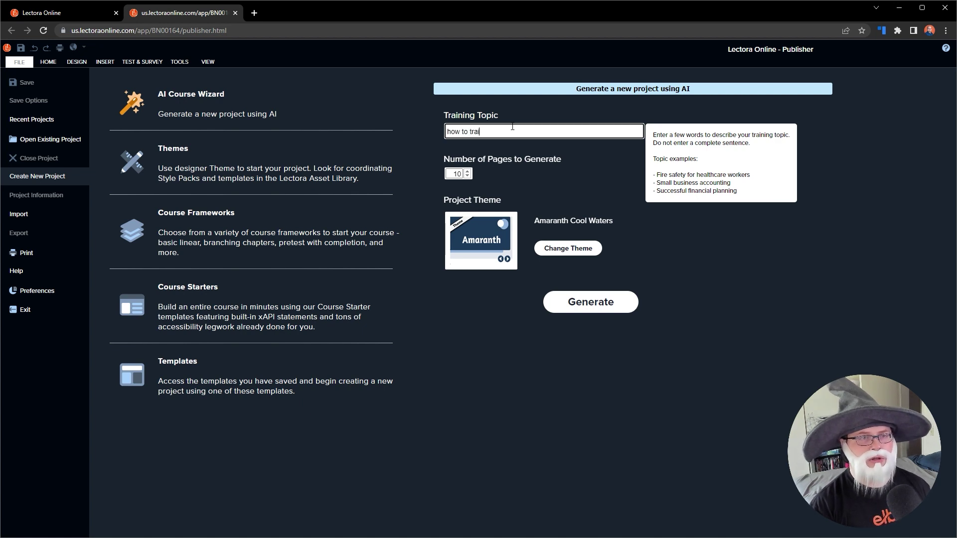
{"action": "type", "text": "in dragons"}
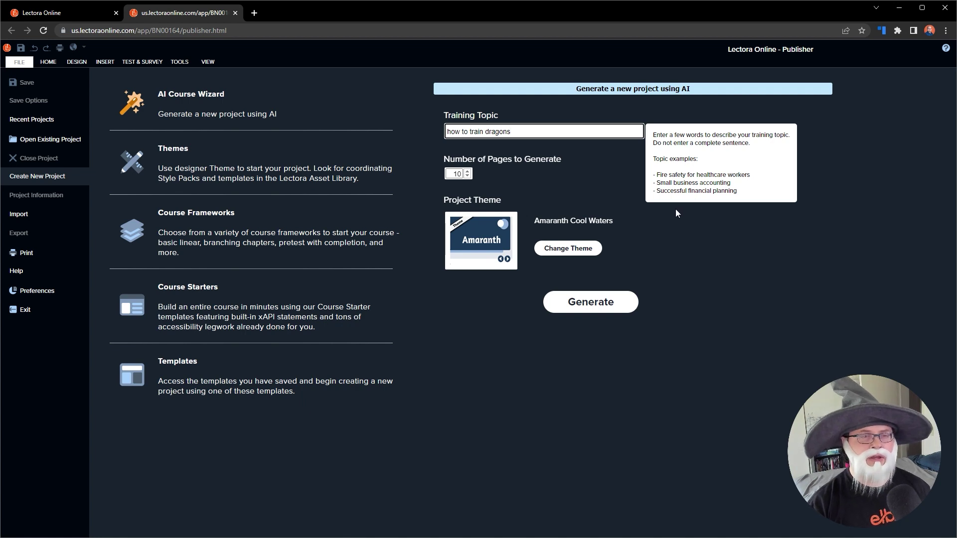
{"action": "left_click", "coordinate": [538, 180]}
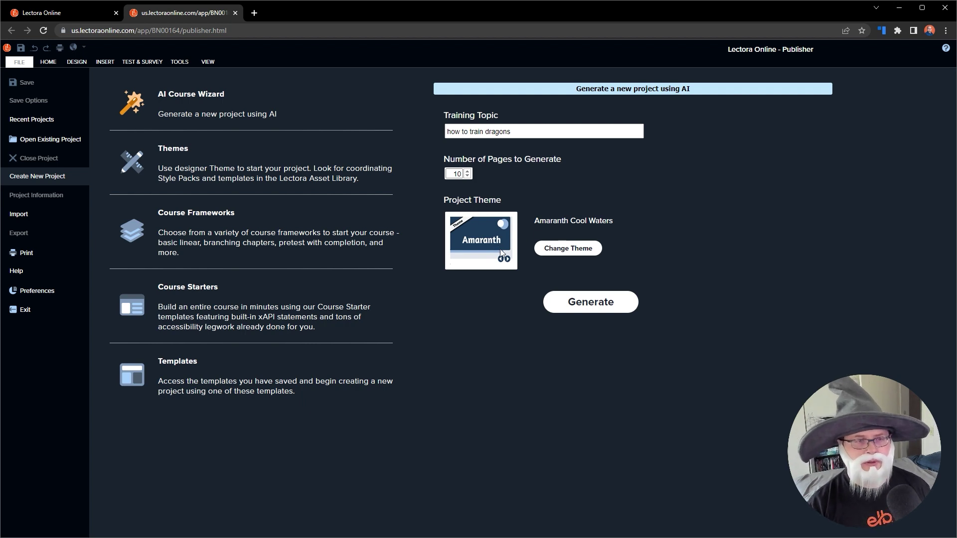
Switch the course theme to Airy Breeze and generate the 10-page course.
{"action": "left_click", "coordinate": [578, 249]}
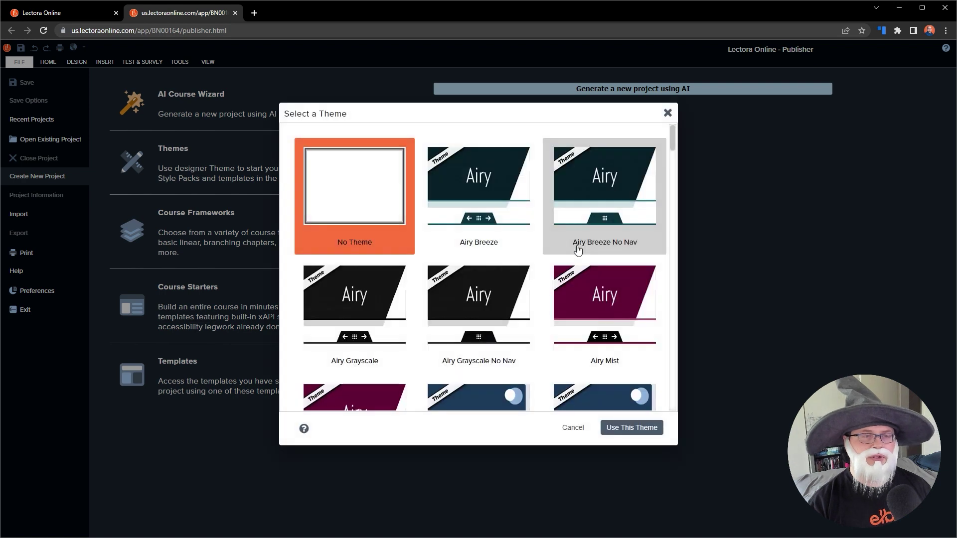
{"action": "left_click", "coordinate": [521, 208]}
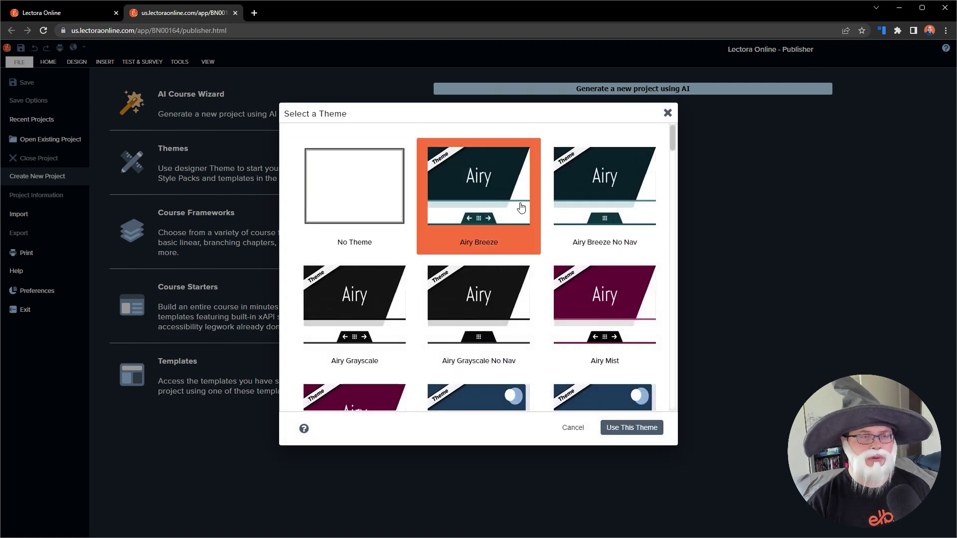
{"action": "left_click", "coordinate": [632, 428]}
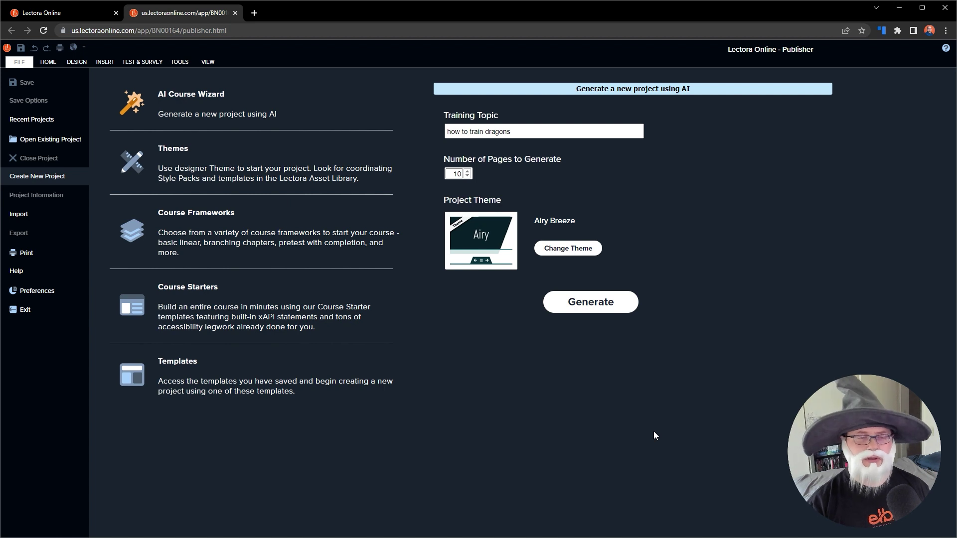
{"action": "left_click", "coordinate": [587, 312]}
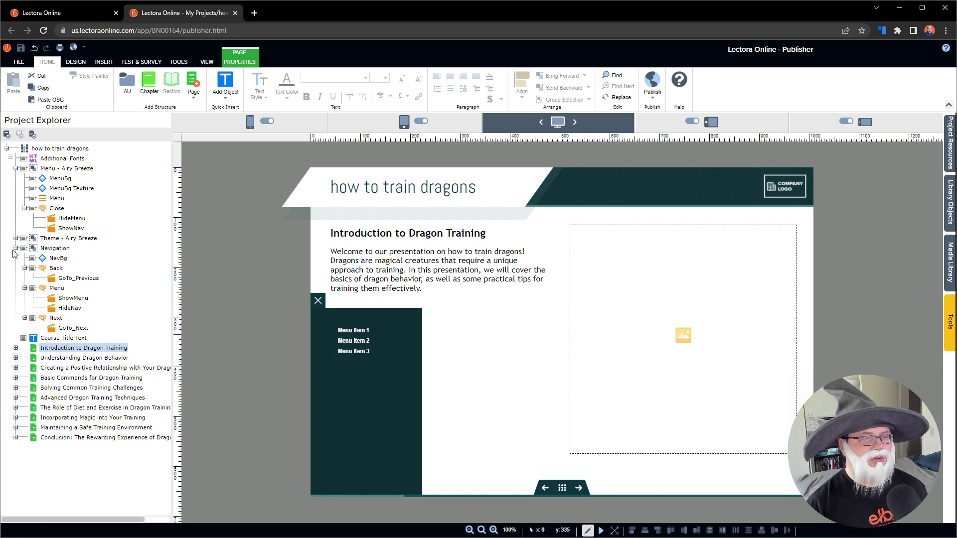
Hide the Menu - Airy Breeze panel and view the behavior, relationship, commands and challenges pages.
{"action": "left_click", "coordinate": [23, 169]}
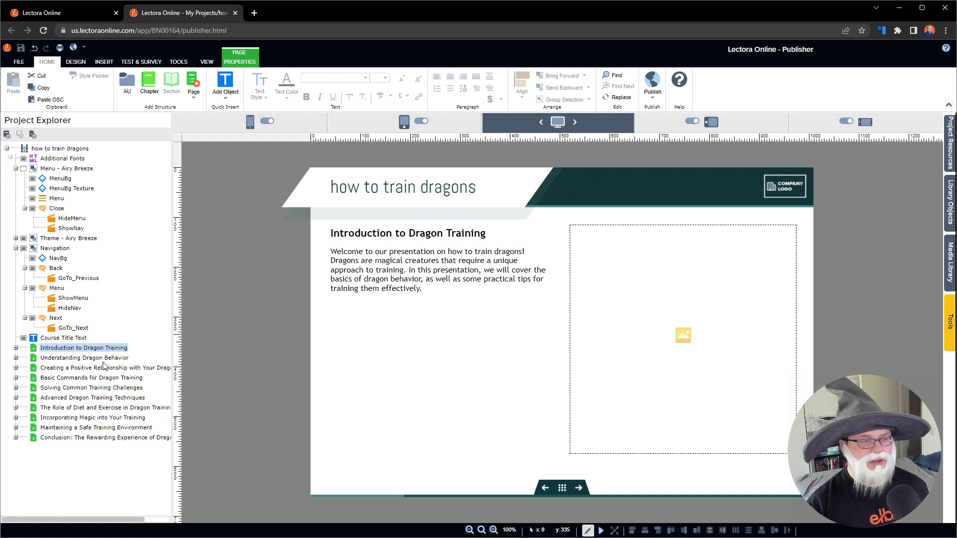
{"action": "left_click", "coordinate": [70, 358]}
{"action": "left_click", "coordinate": [68, 369]}
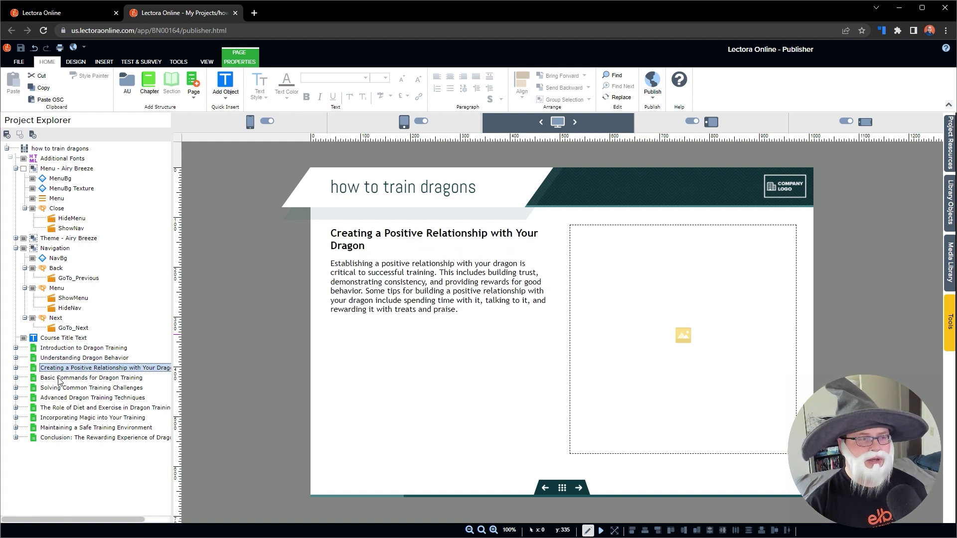
{"action": "left_click", "coordinate": [58, 379]}
{"action": "left_click", "coordinate": [62, 389]}
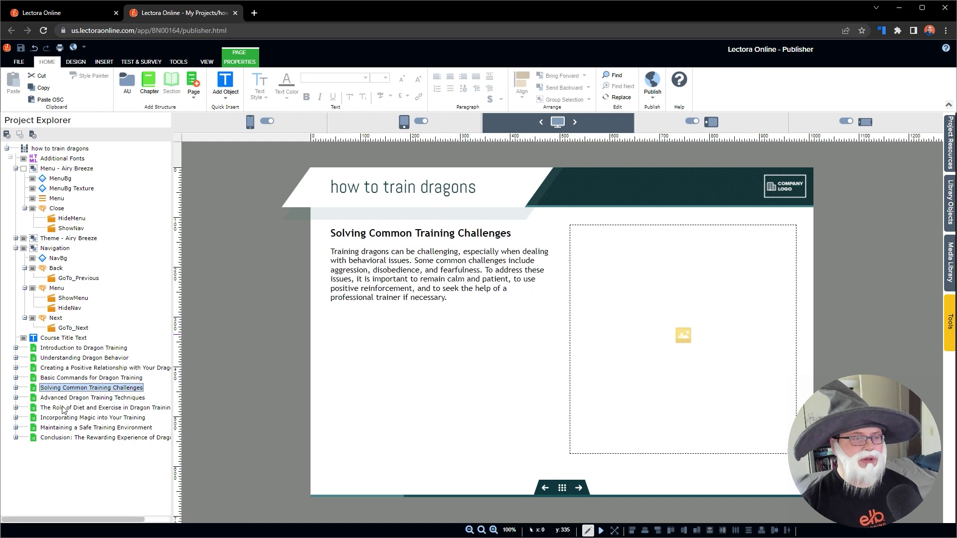
View the remaining pages through the conclusion, then return to Introduction to Dragon Training.
{"action": "left_click", "coordinate": [55, 399]}
{"action": "left_click", "coordinate": [69, 409]}
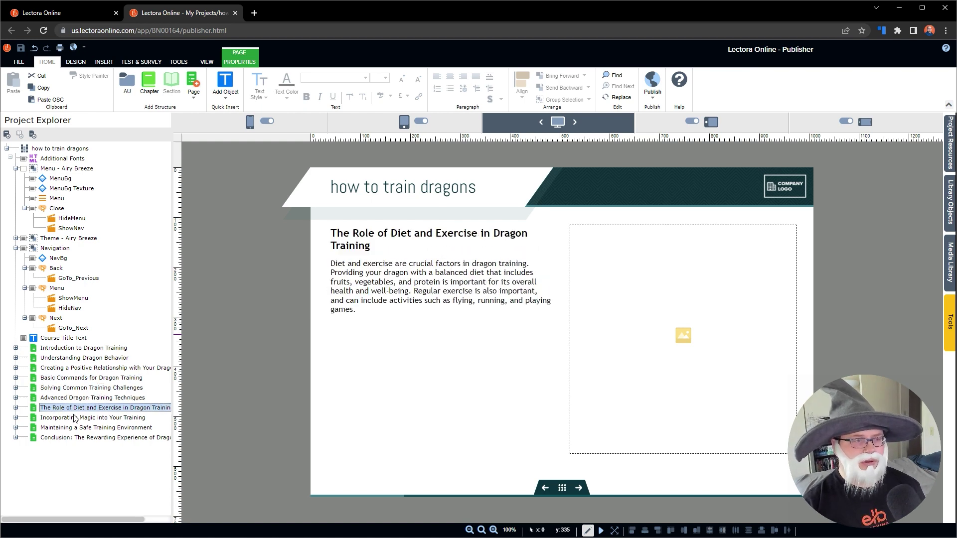
{"action": "left_click", "coordinate": [75, 418]}
{"action": "left_click", "coordinate": [82, 428]}
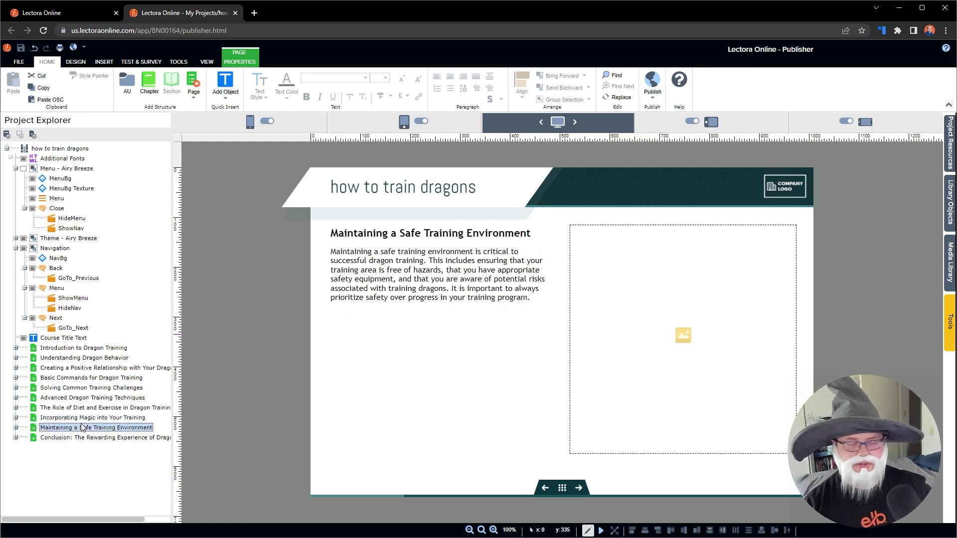
{"action": "left_click", "coordinate": [57, 438]}
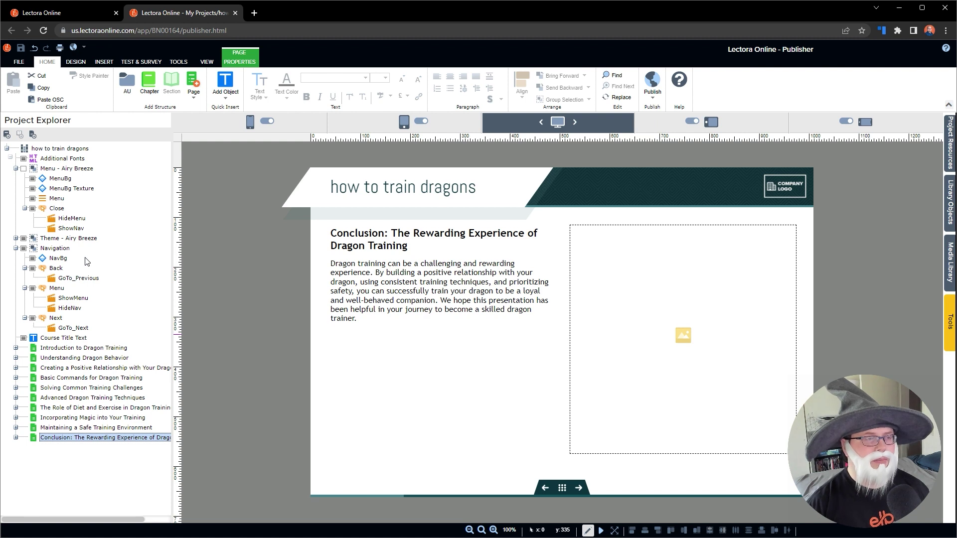
{"action": "left_click", "coordinate": [94, 347]}
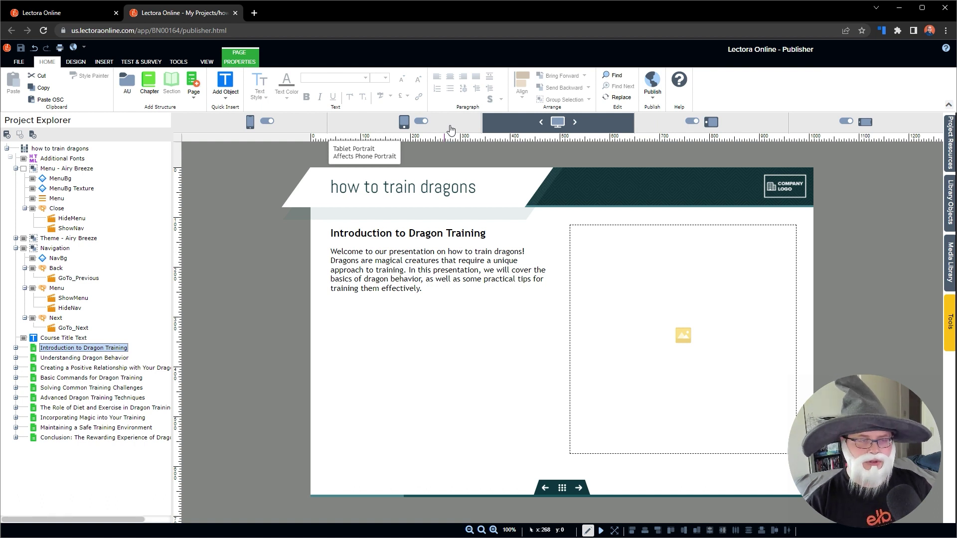
{"action": "left_click", "coordinate": [451, 129]}
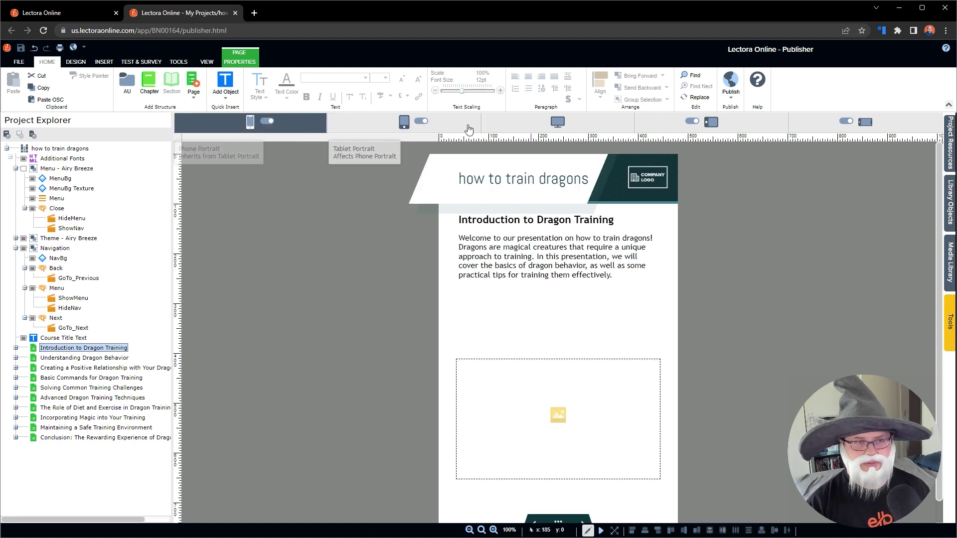
{"action": "left_click", "coordinate": [508, 131]}
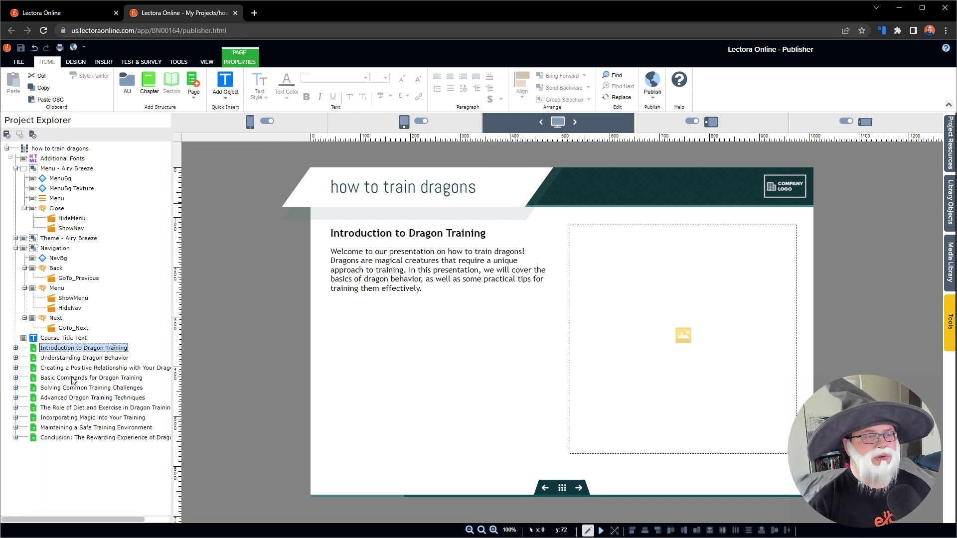
Add the Airy Breeze style pack to the how to train dragons project.
{"action": "left_click", "coordinate": [51, 149]}
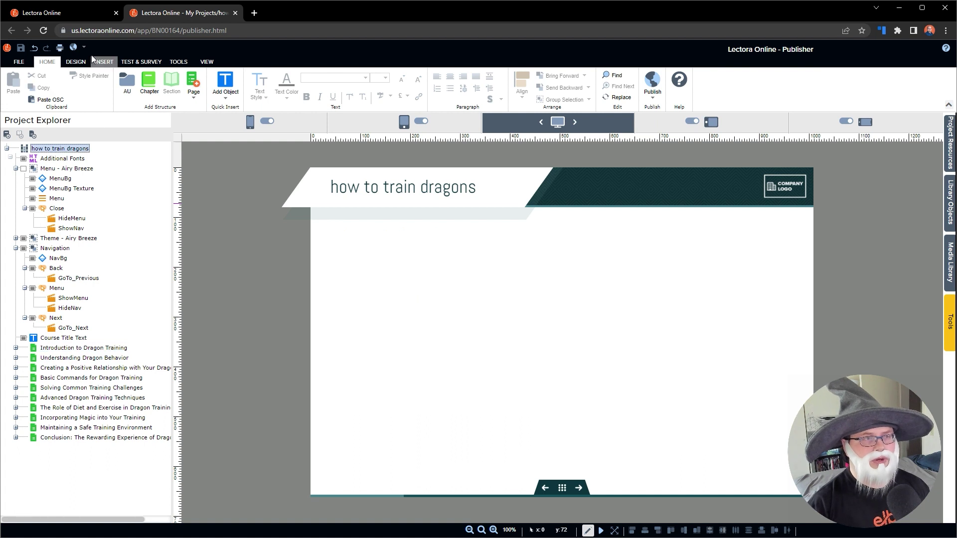
{"action": "left_click", "coordinate": [75, 61]}
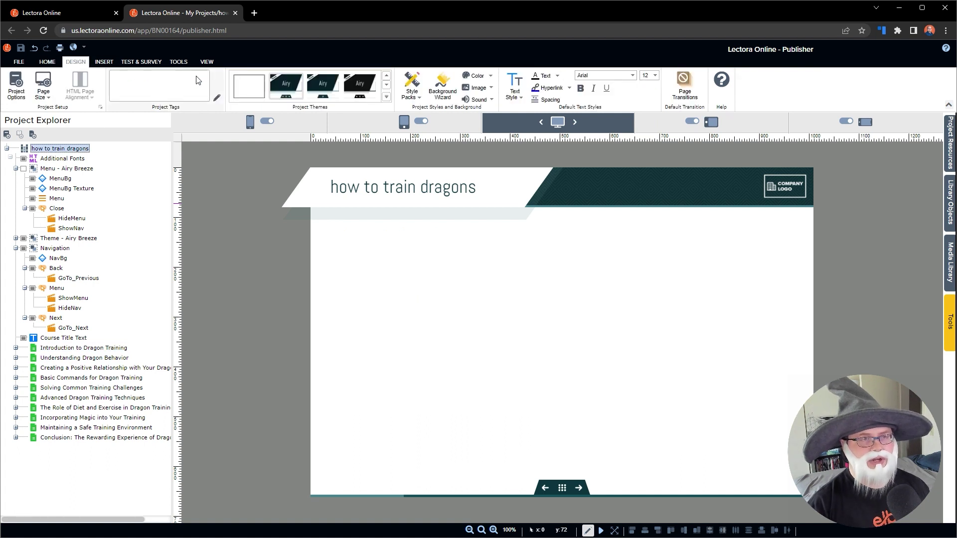
{"action": "left_click", "coordinate": [410, 100]}
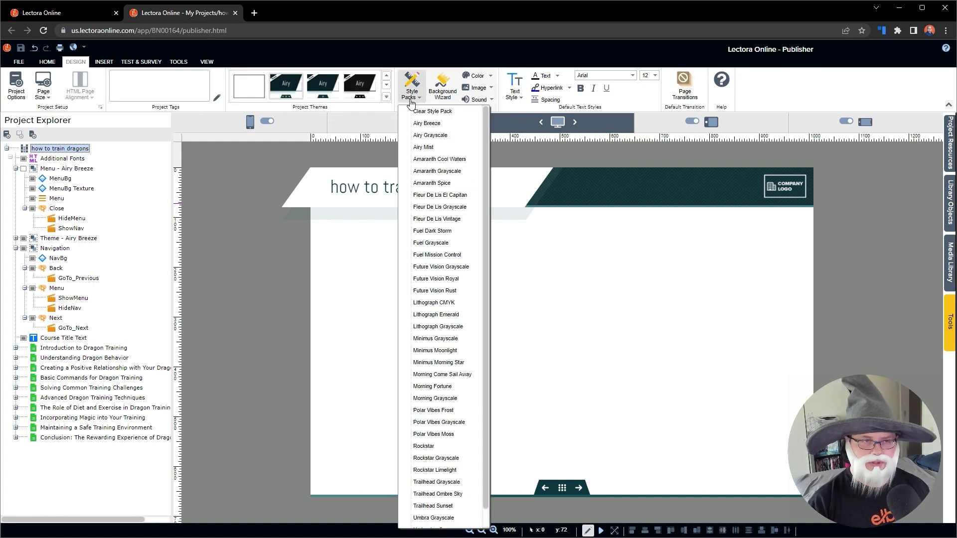
{"action": "left_click", "coordinate": [431, 125]}
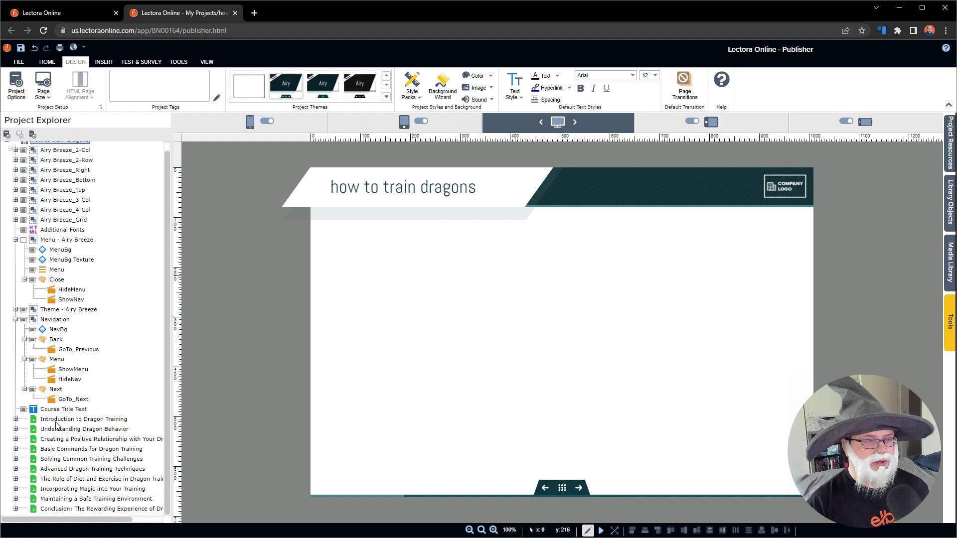
Select all ten course pages and apply the Airy Breeze_2-Col page style.
{"action": "left_click", "coordinate": [57, 421]}
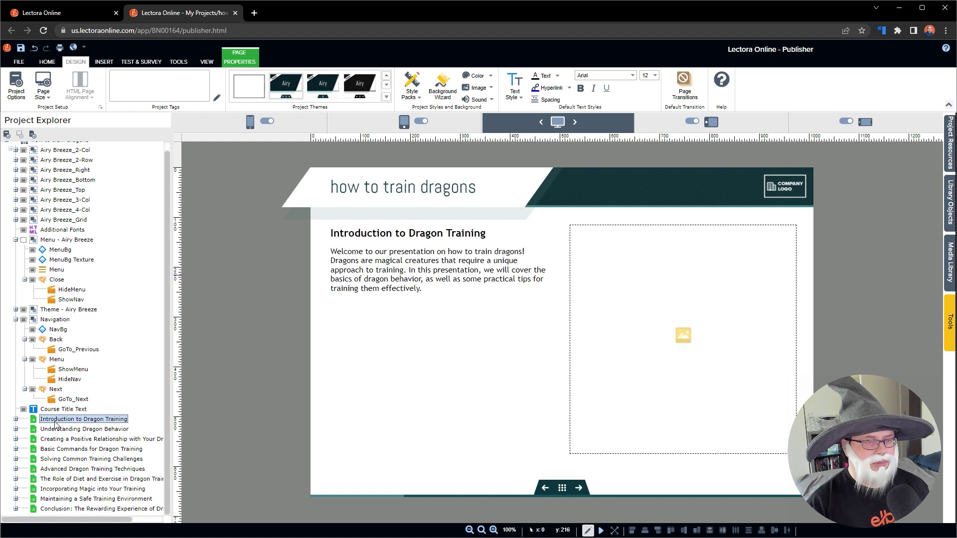
{"action": "left_click", "coordinate": [67, 508], "text": "shift"}
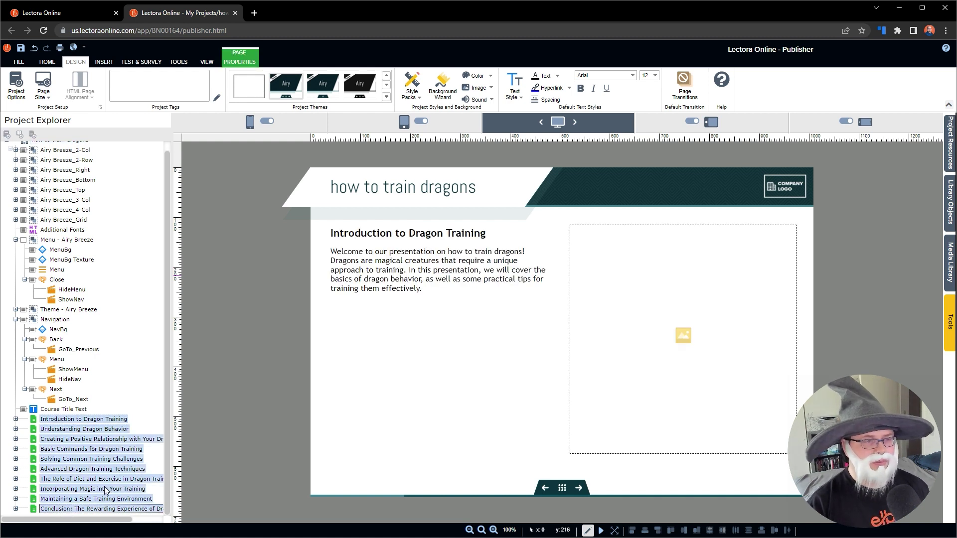
{"action": "left_click", "coordinate": [239, 61]}
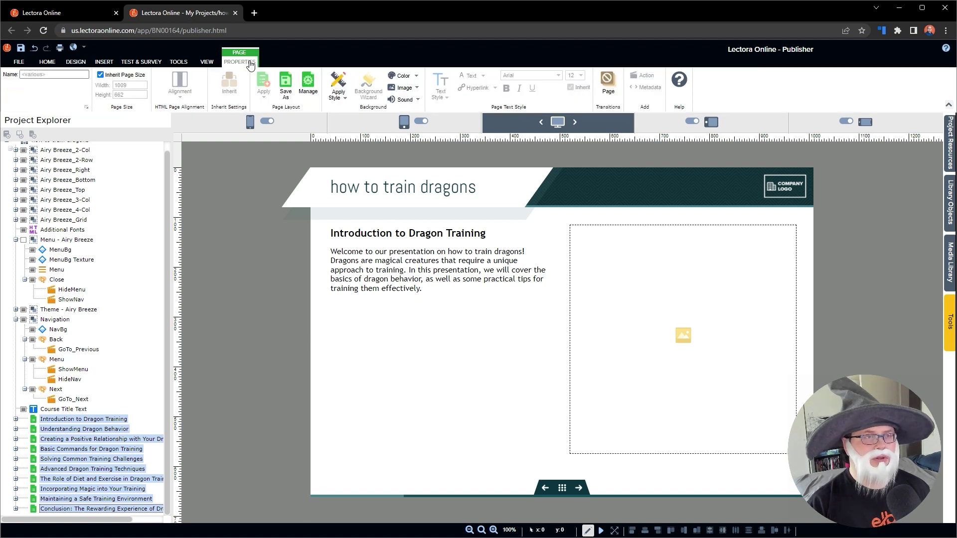
{"action": "left_click", "coordinate": [341, 96]}
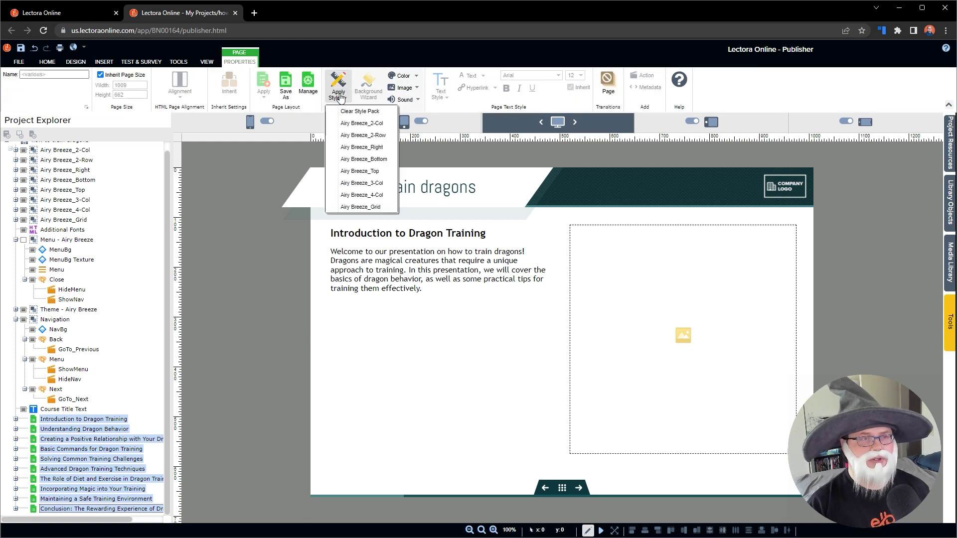
{"action": "left_click", "coordinate": [346, 124]}
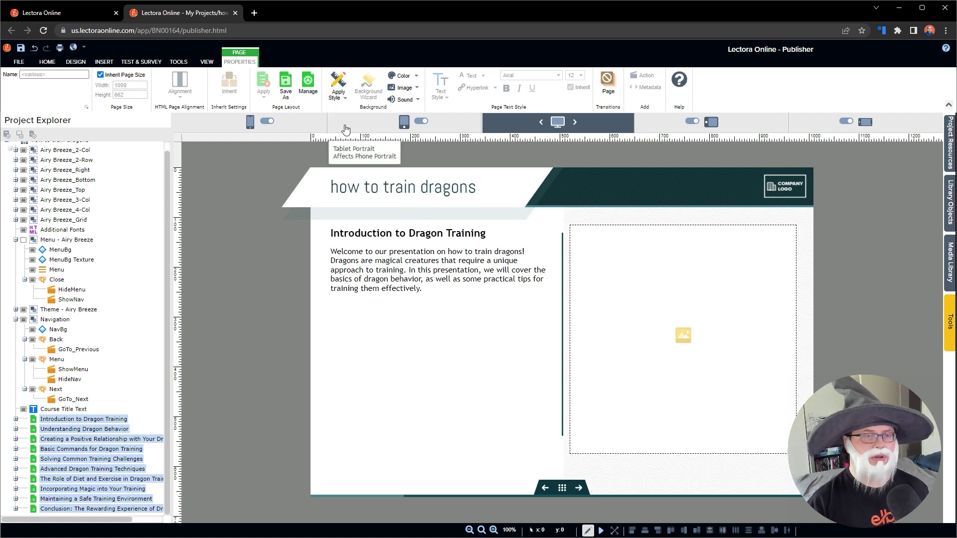